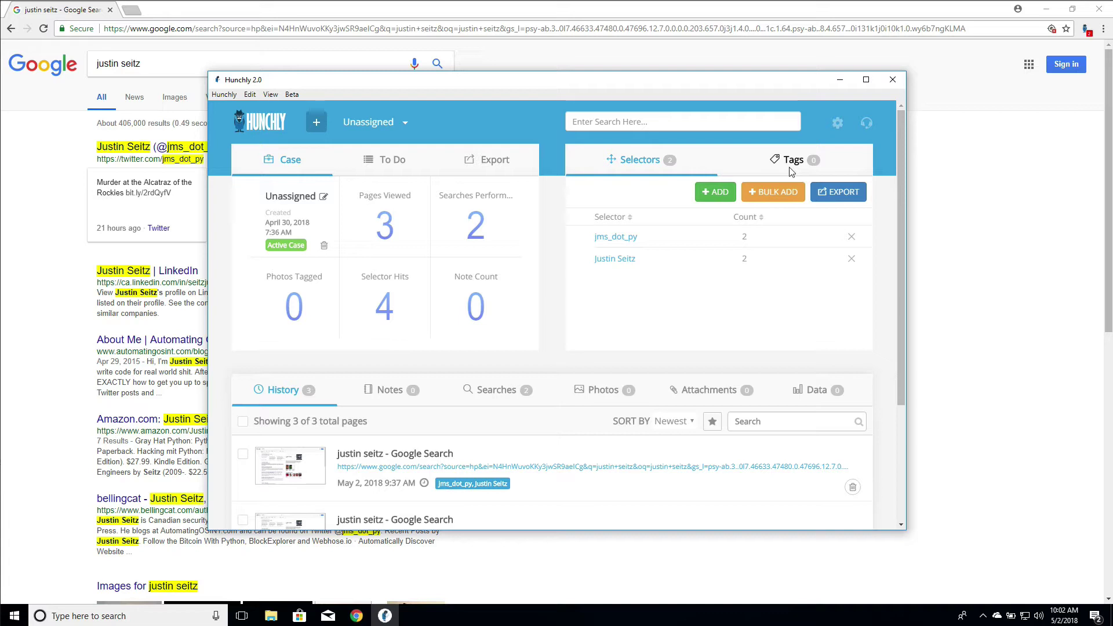
Step: Show the case's empty Tags panel, opening and cancelling the Add and Bulk Add tag forms
left_click(791, 168)
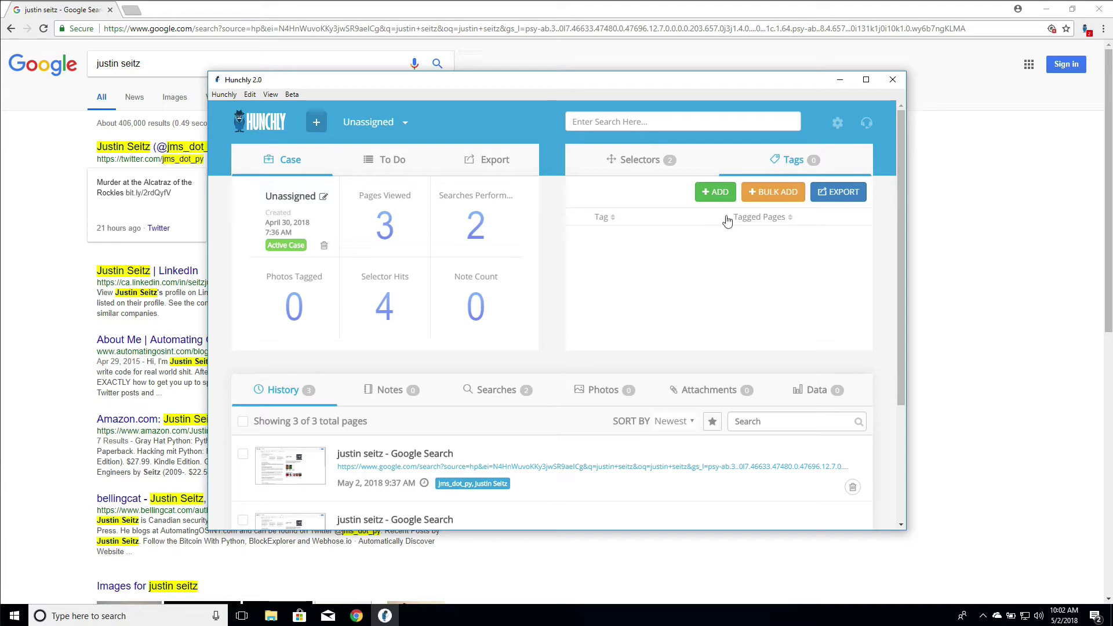
left_click(716, 191)
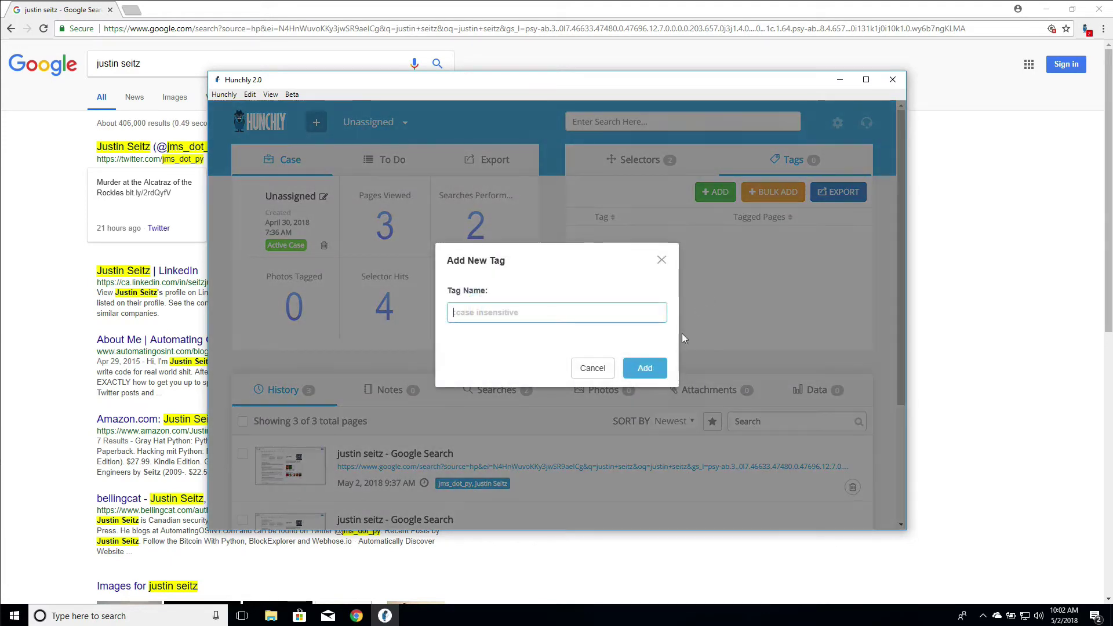
left_click(592, 369)
left_click(776, 198)
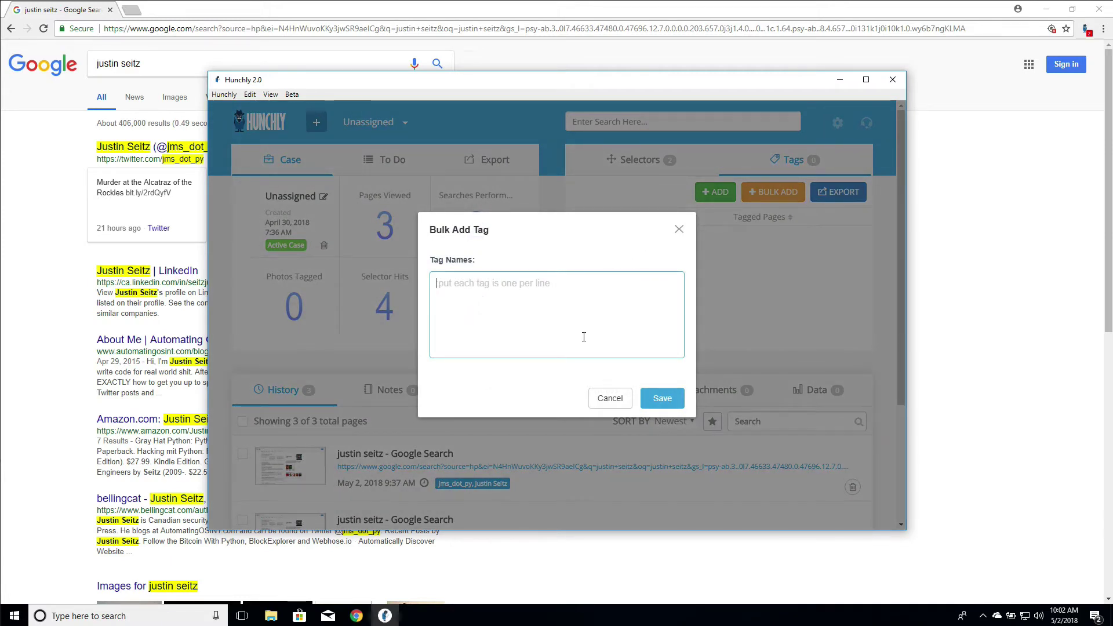
left_click(679, 232)
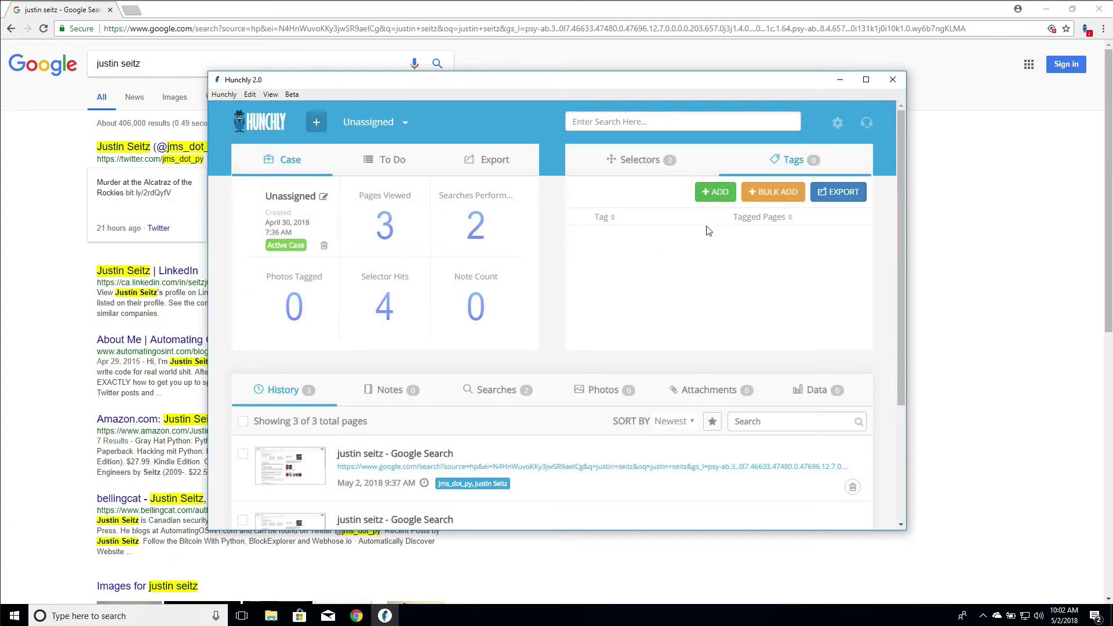
Step: Add two case tags named 'Social Media' and 'Books'
left_click(706, 200)
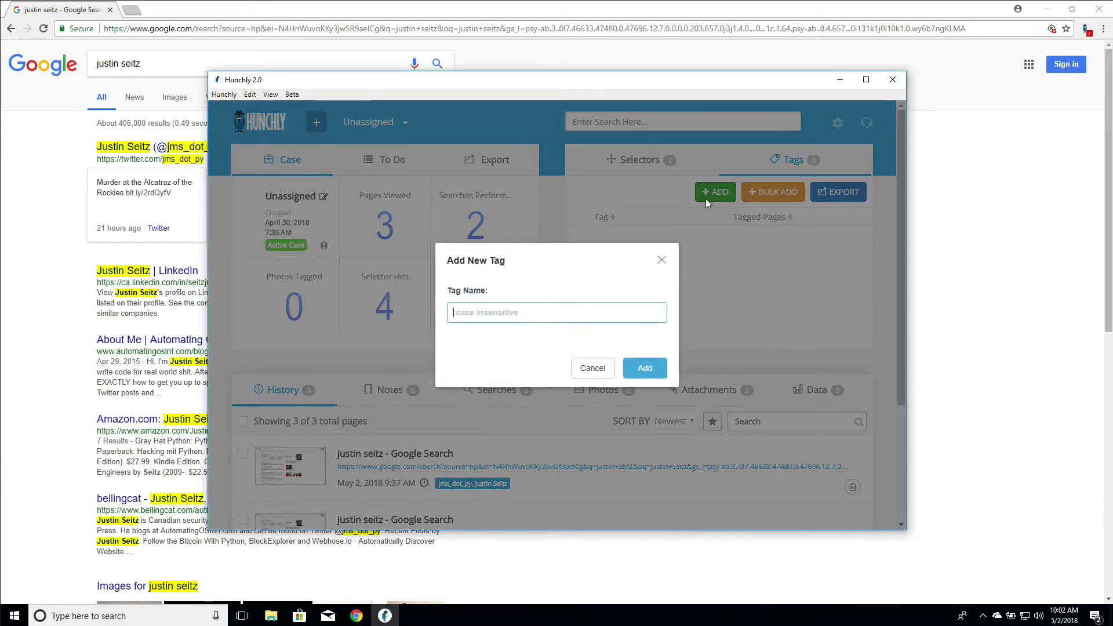
type("Social Media")
left_click(645, 367)
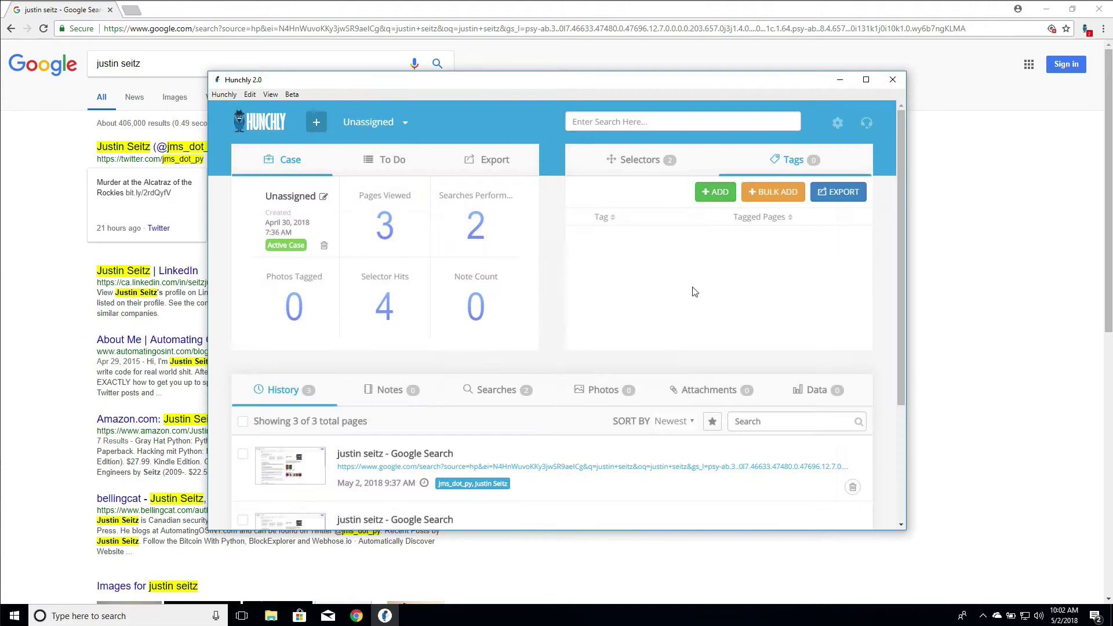
left_click(716, 192)
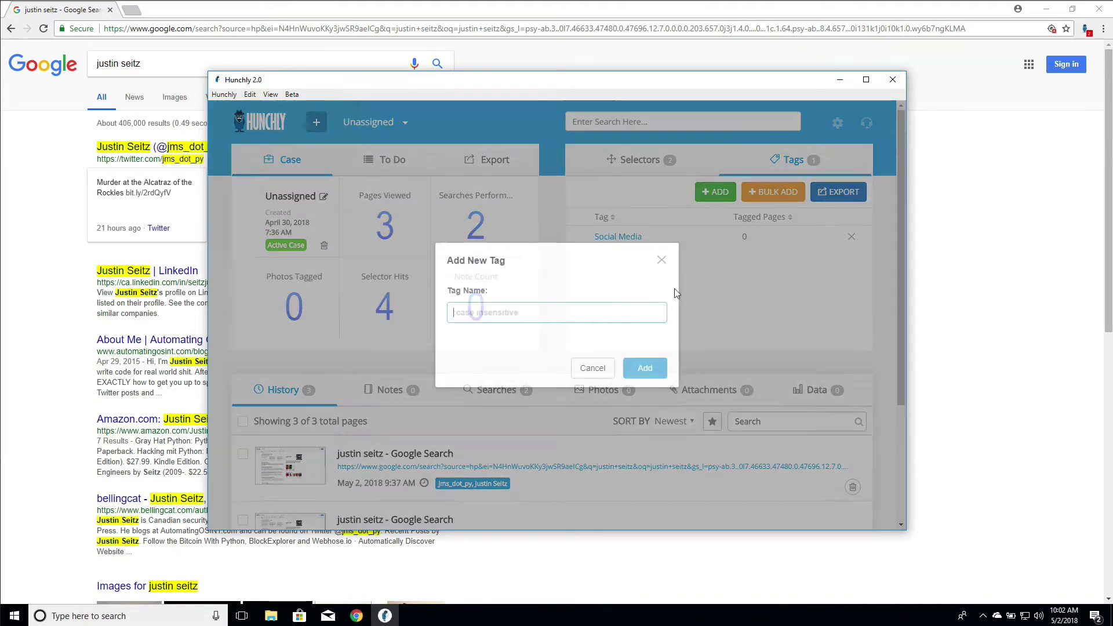
type("Books")
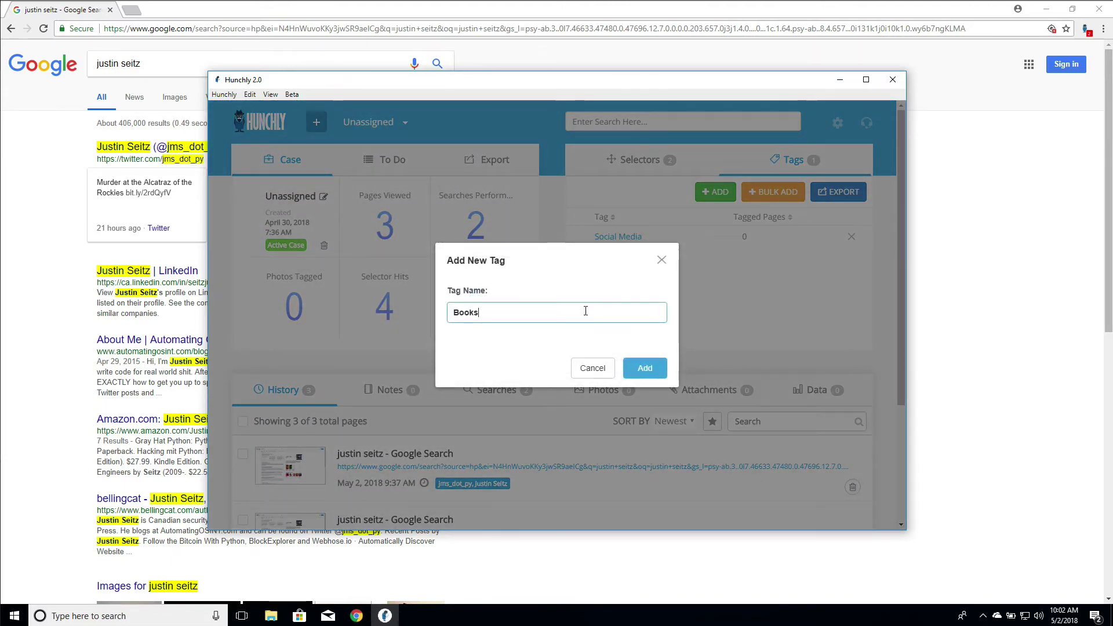
left_click(645, 367)
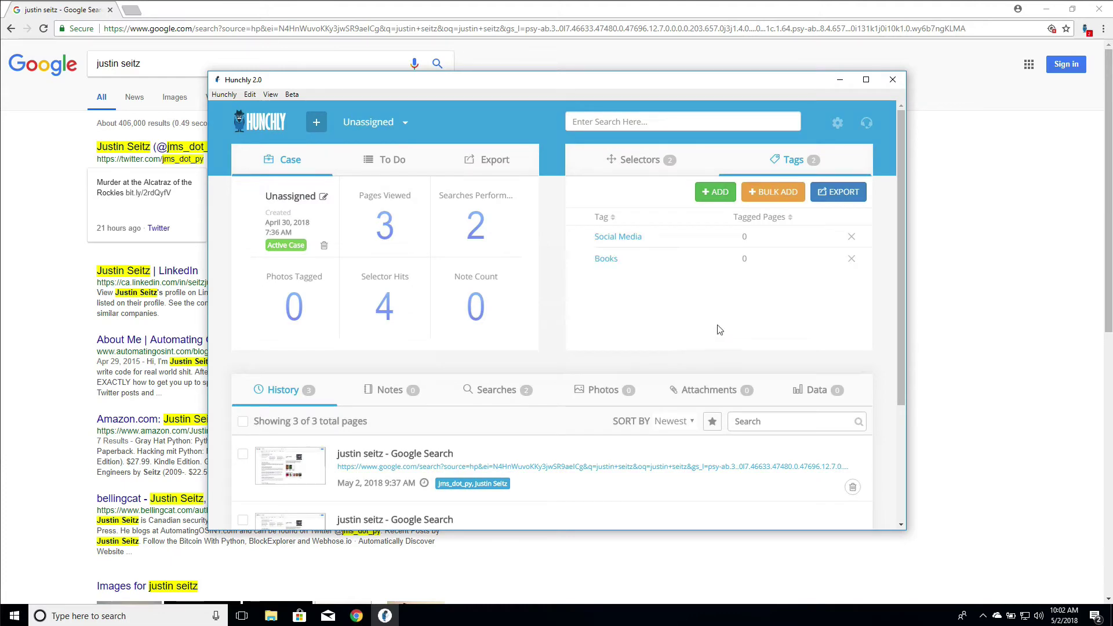
Step: Open the author's Twitter profile from Google and capture it with Social Media as the active Hunchly tag
left_click(961, 316)
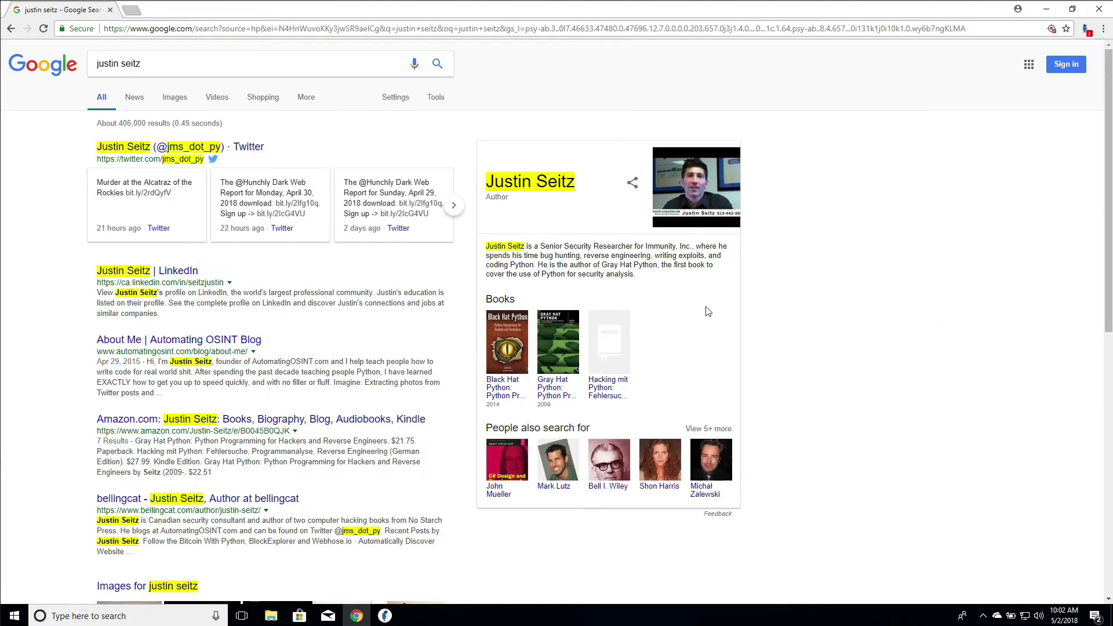
left_click(238, 150)
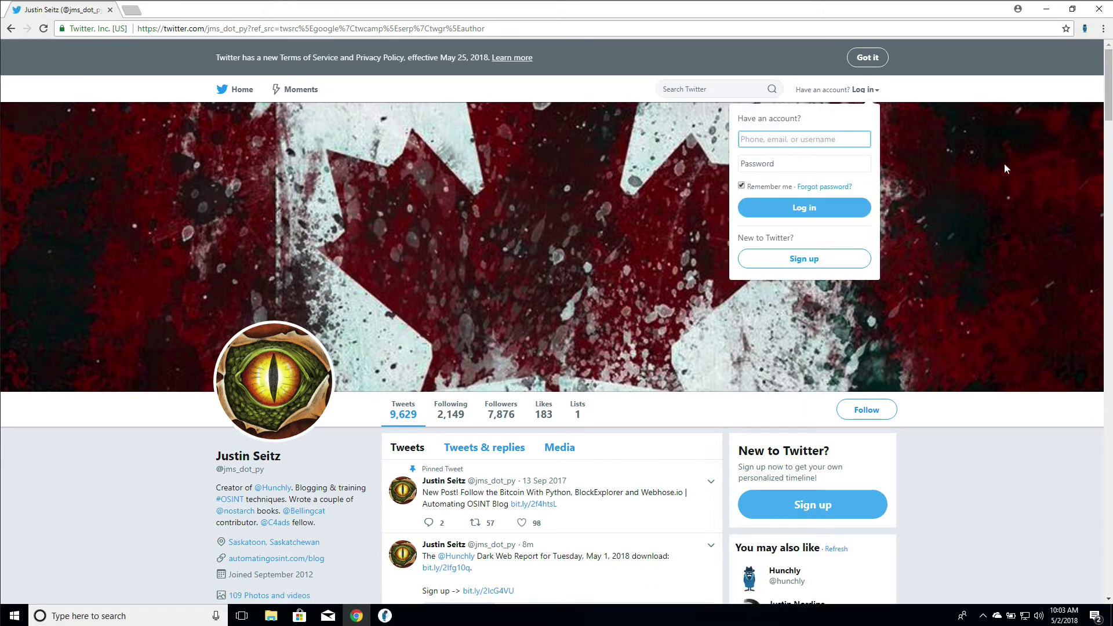
left_click(1084, 30)
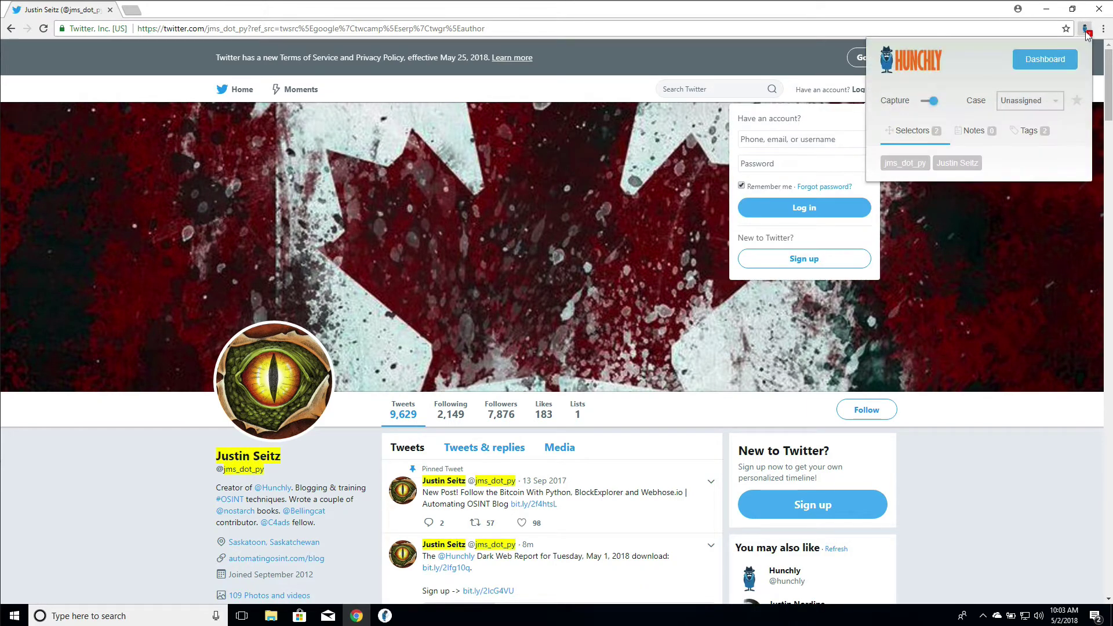
left_click(1030, 141)
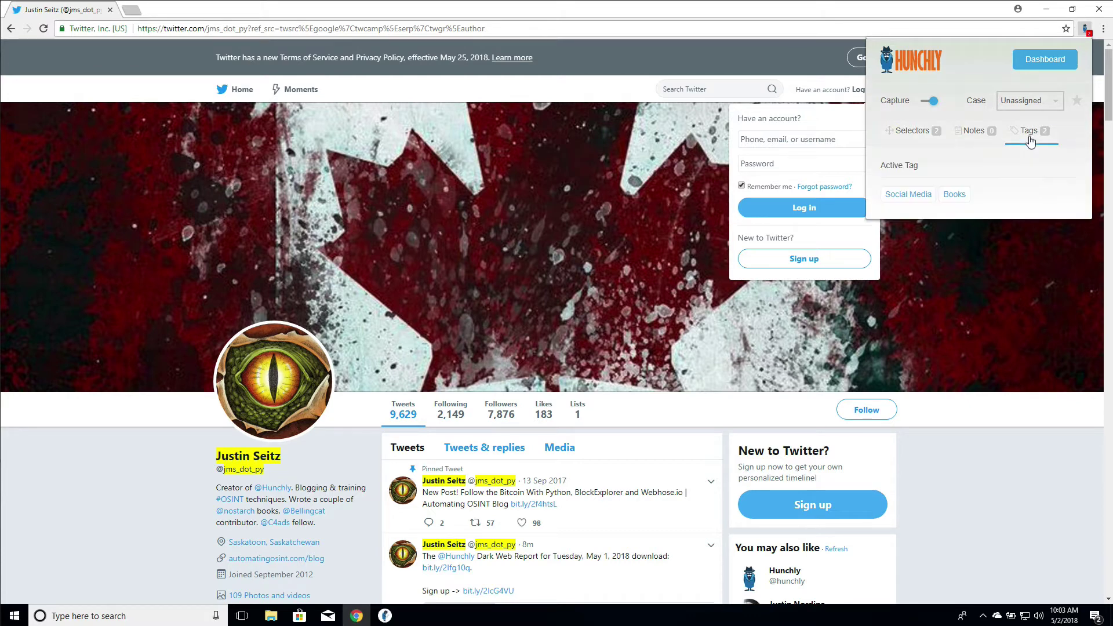
left_click(924, 195)
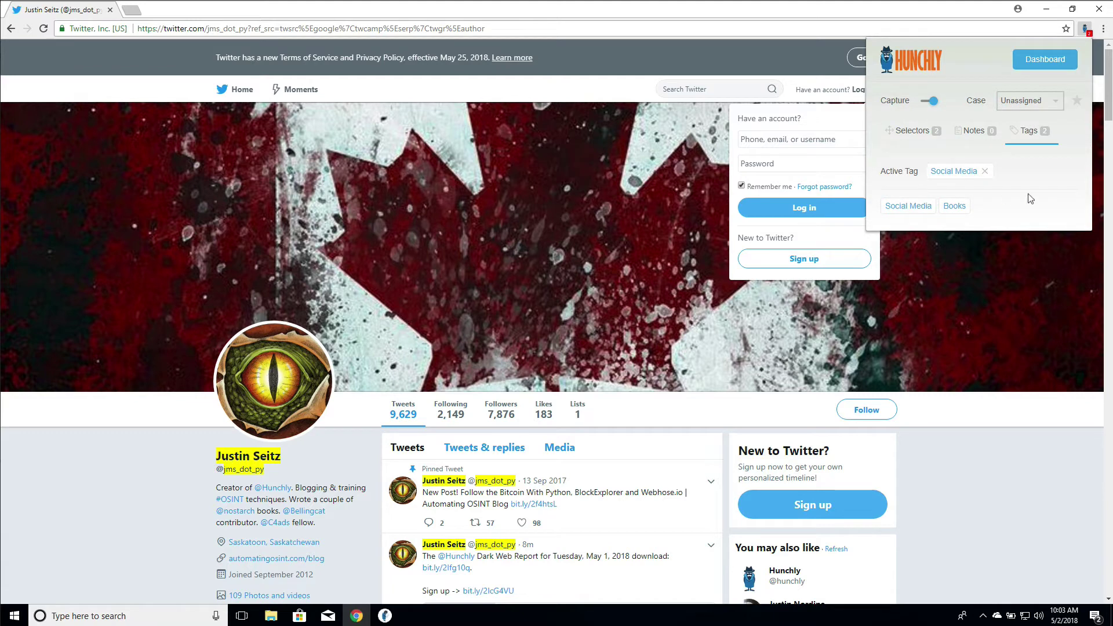
left_click(1007, 264)
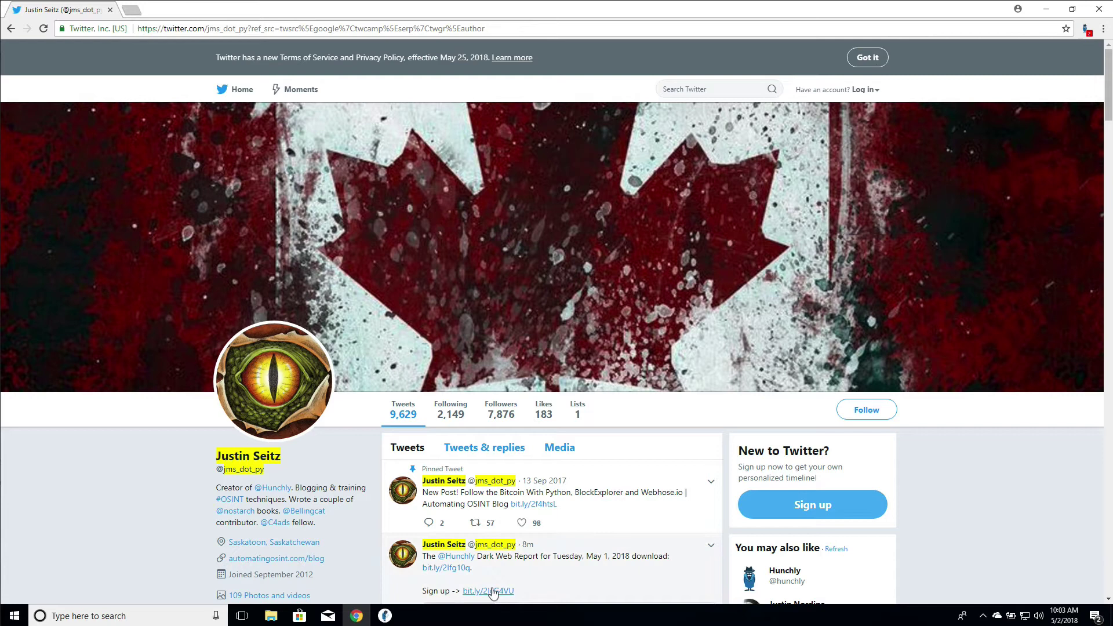
left_click(385, 615)
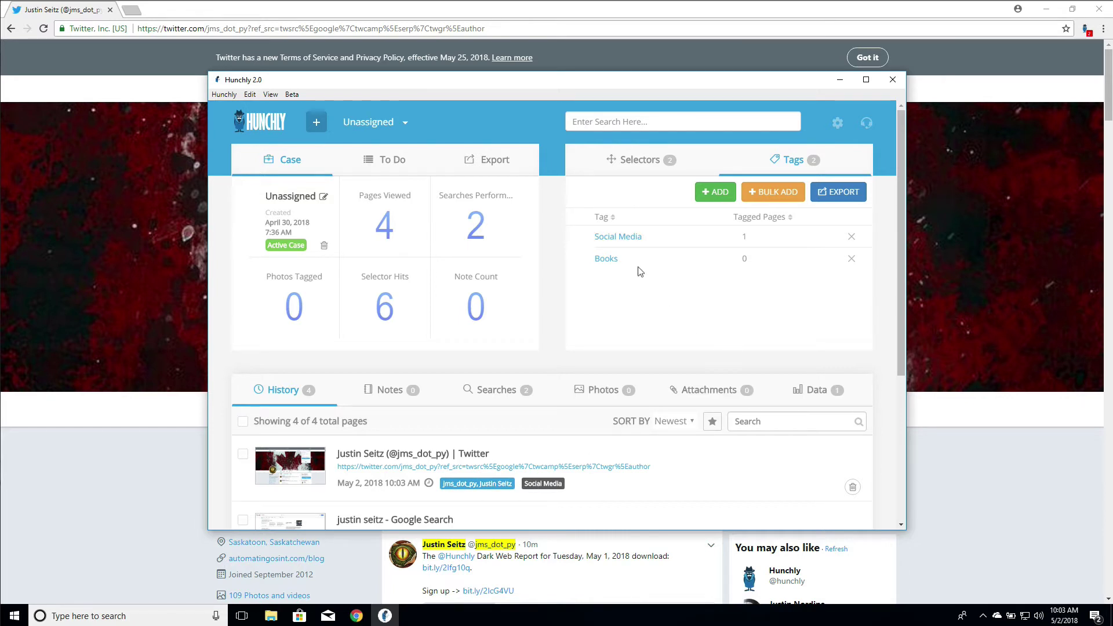
Step: Filter the page history by the Social Media tag plus the handle and name selectors
left_click(631, 238)
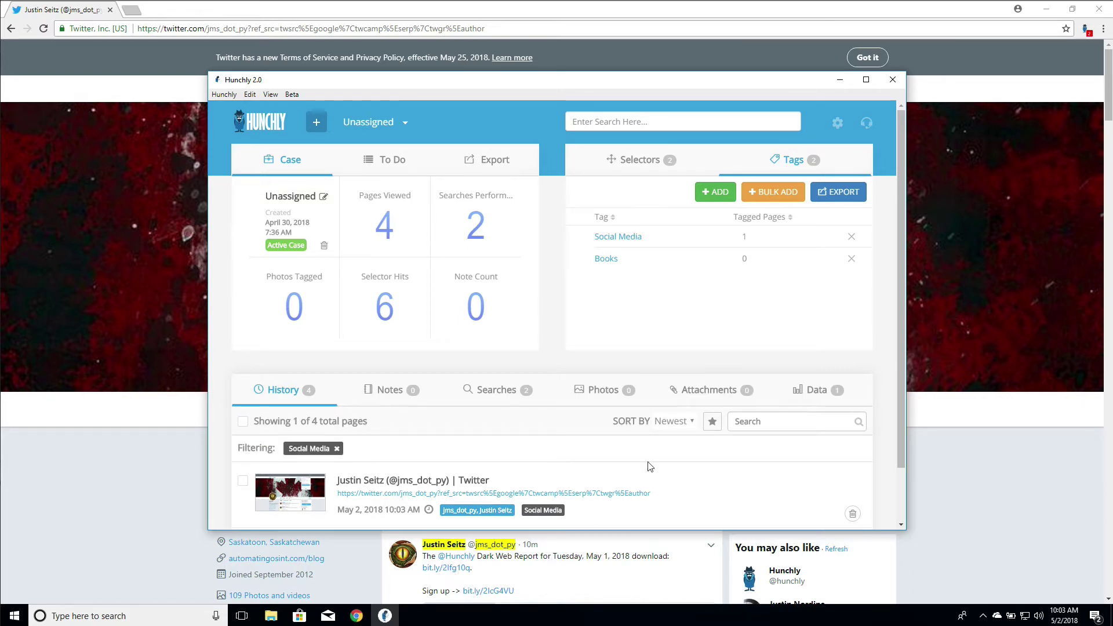
scroll(649, 464, "down", 1)
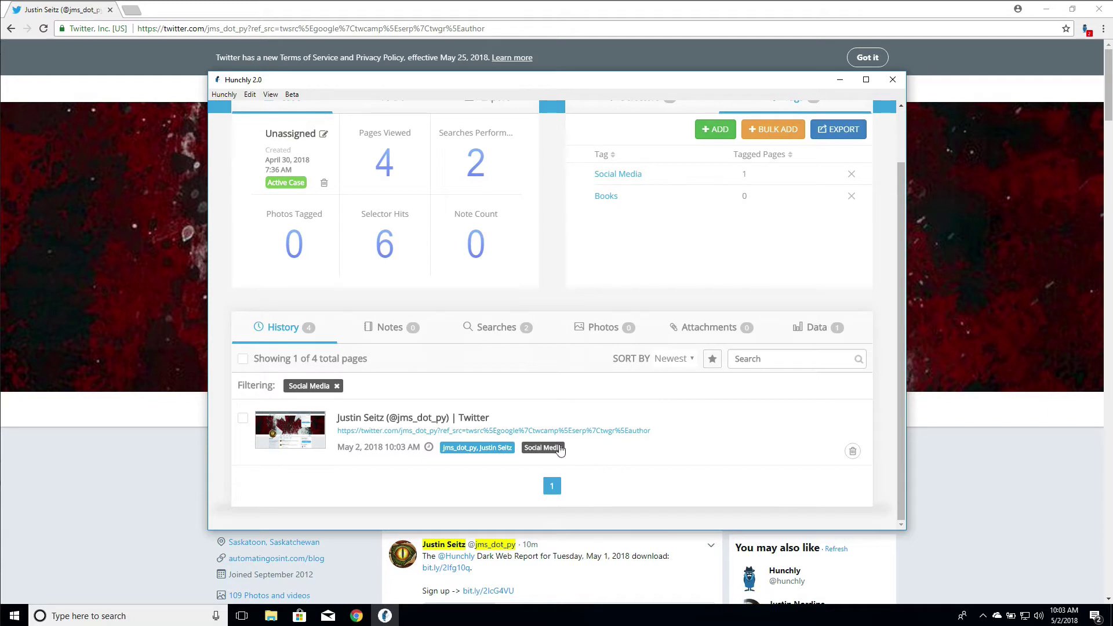
scroll(615, 243, "up", 1)
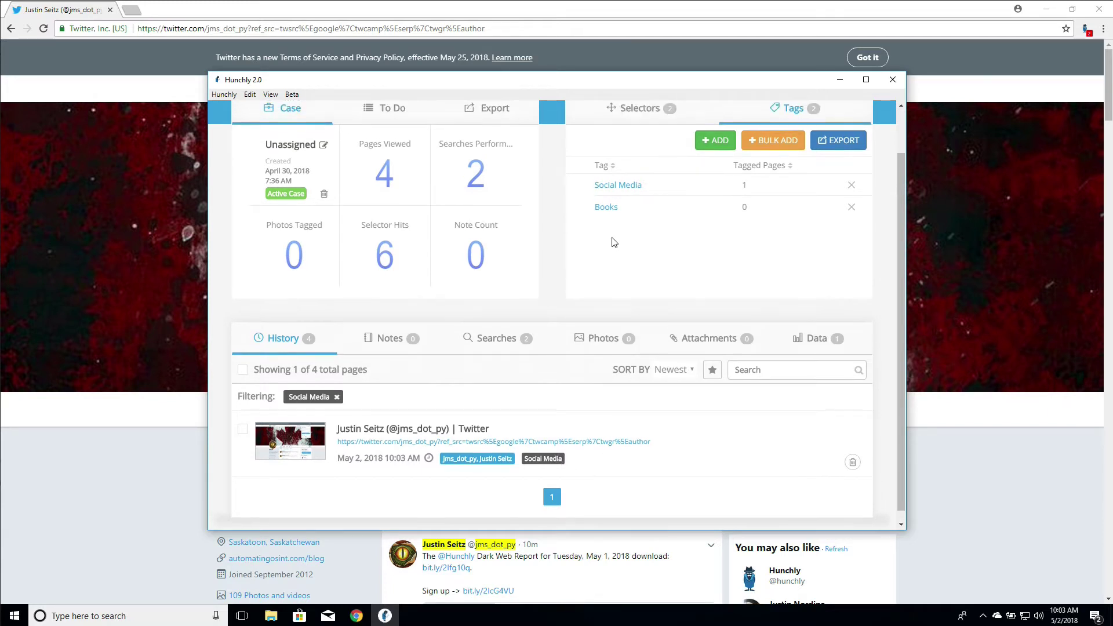
left_click(622, 172)
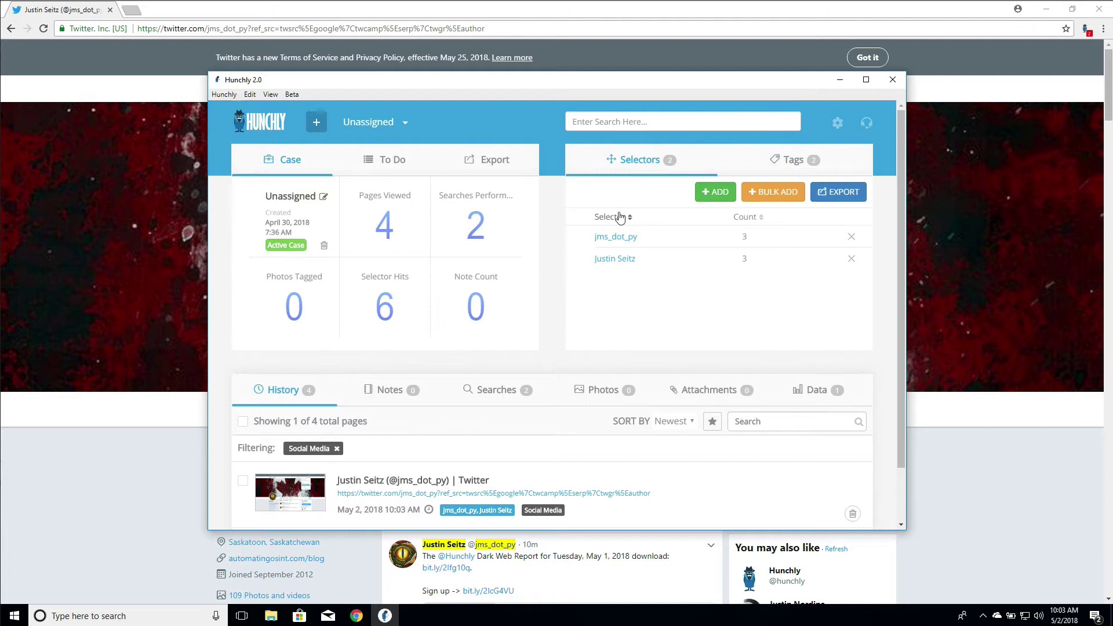
left_click(619, 240)
scroll(597, 356, "down", 1)
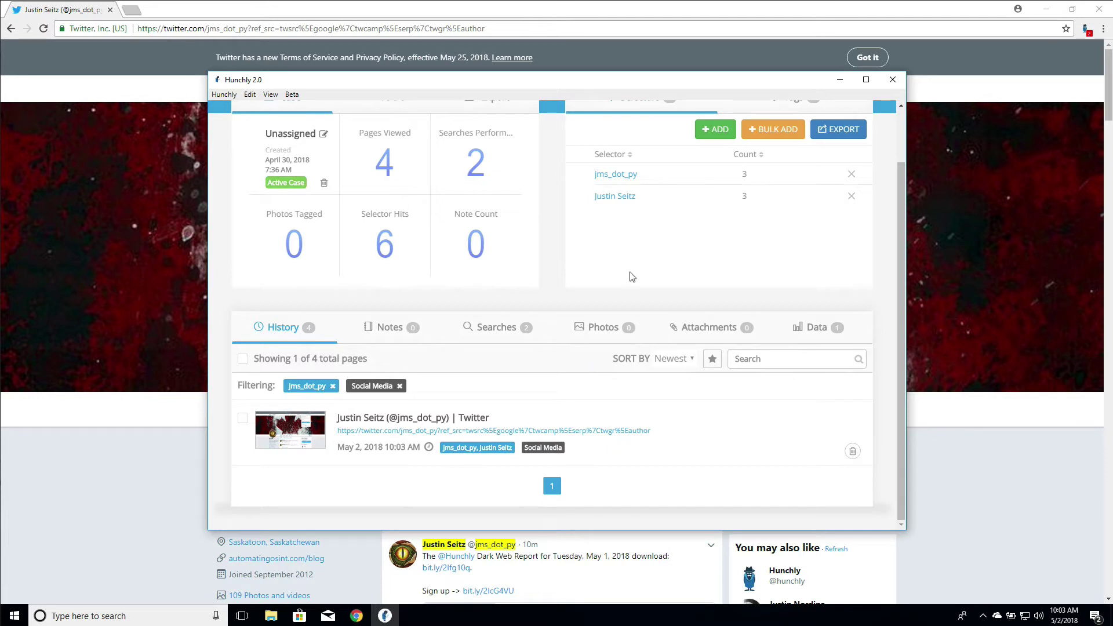
left_click(621, 196)
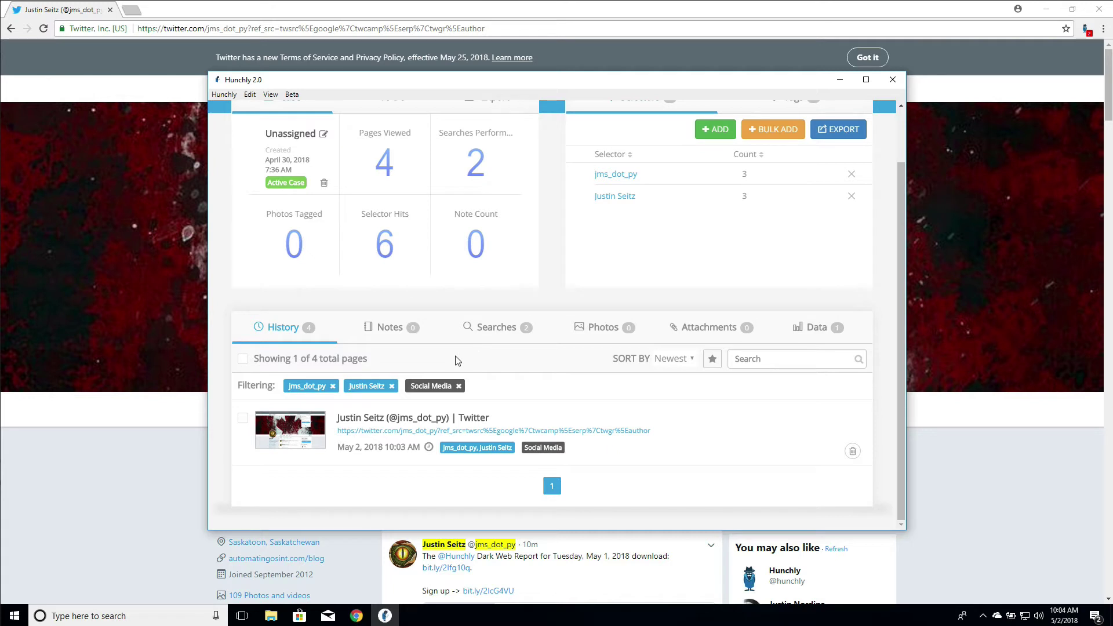
Step: Remove the Justin Seitz, jms_dot_py and Social Media filters and show the case's tag list
left_click(392, 386)
left_click(332, 386)
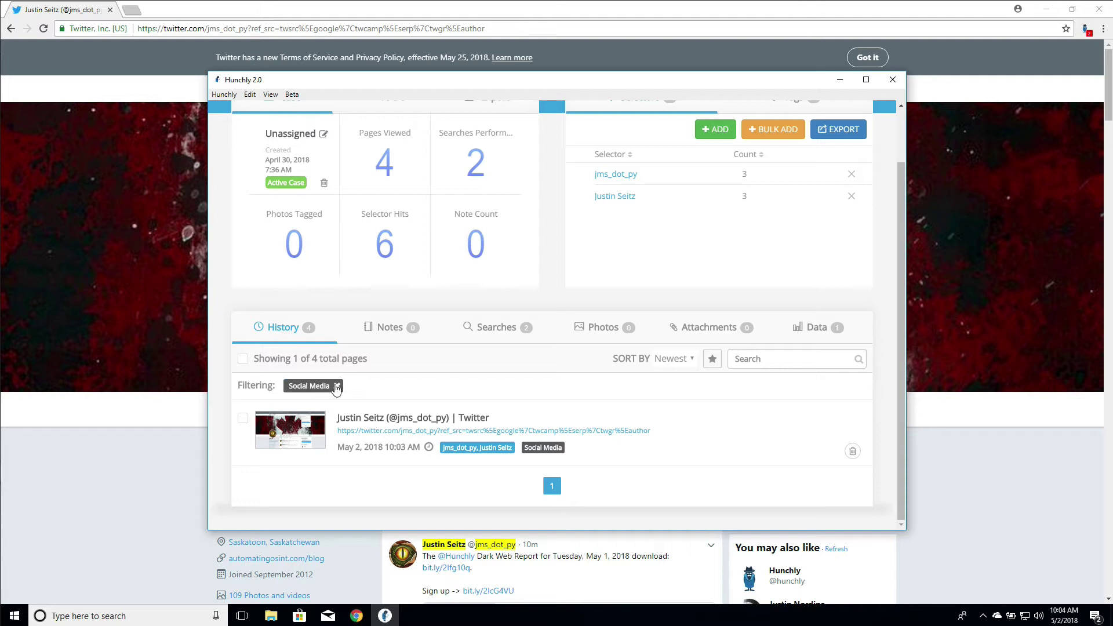
left_click(337, 387)
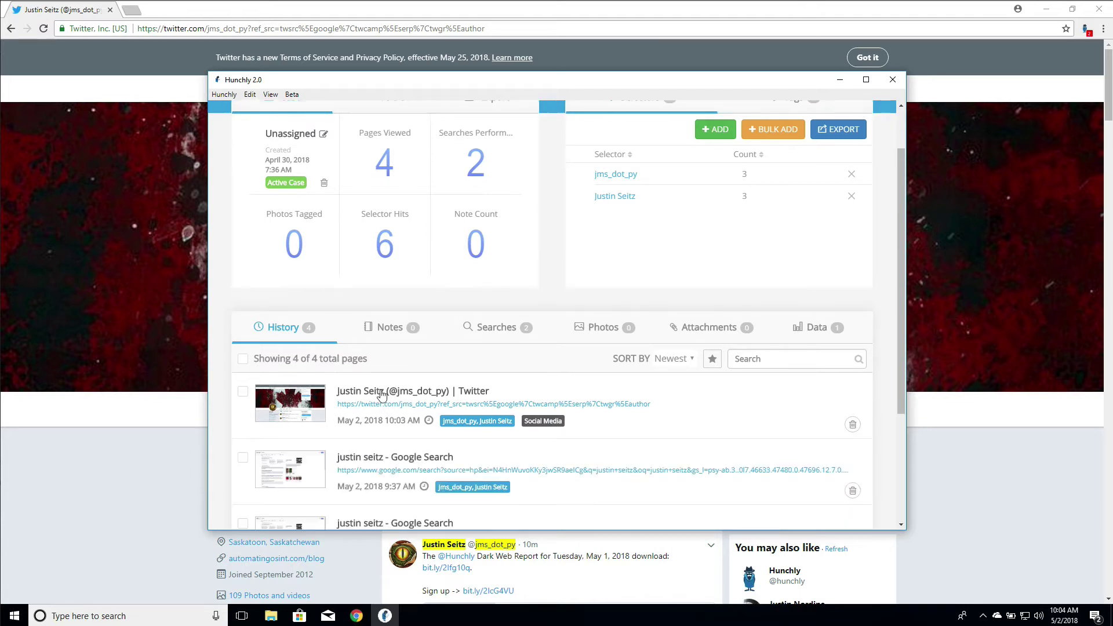
scroll(528, 355, "up", 1)
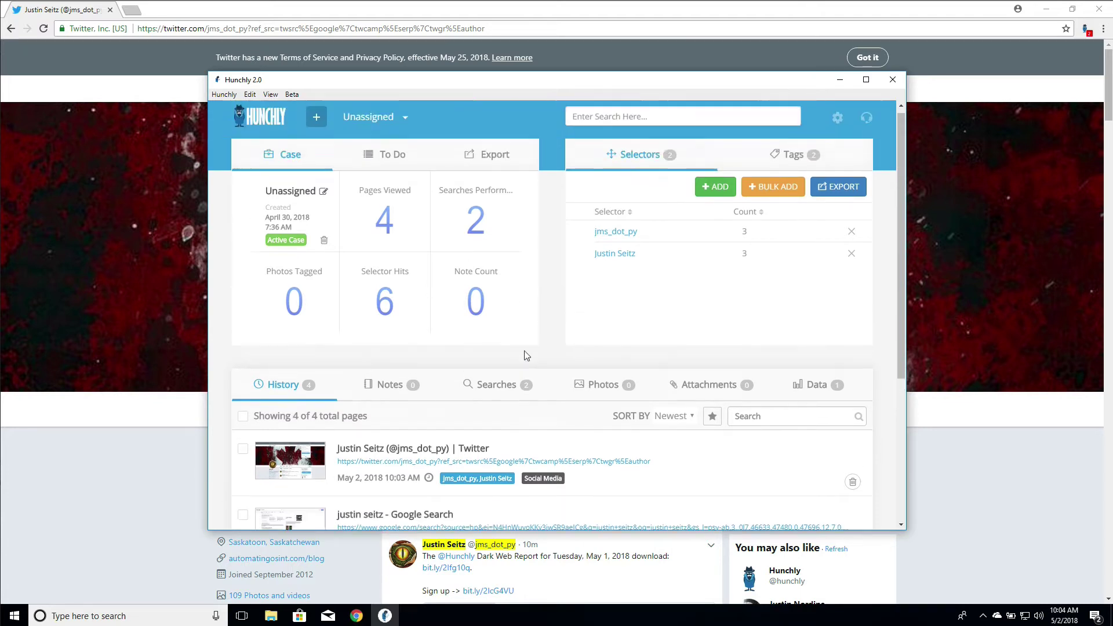
left_click(777, 161)
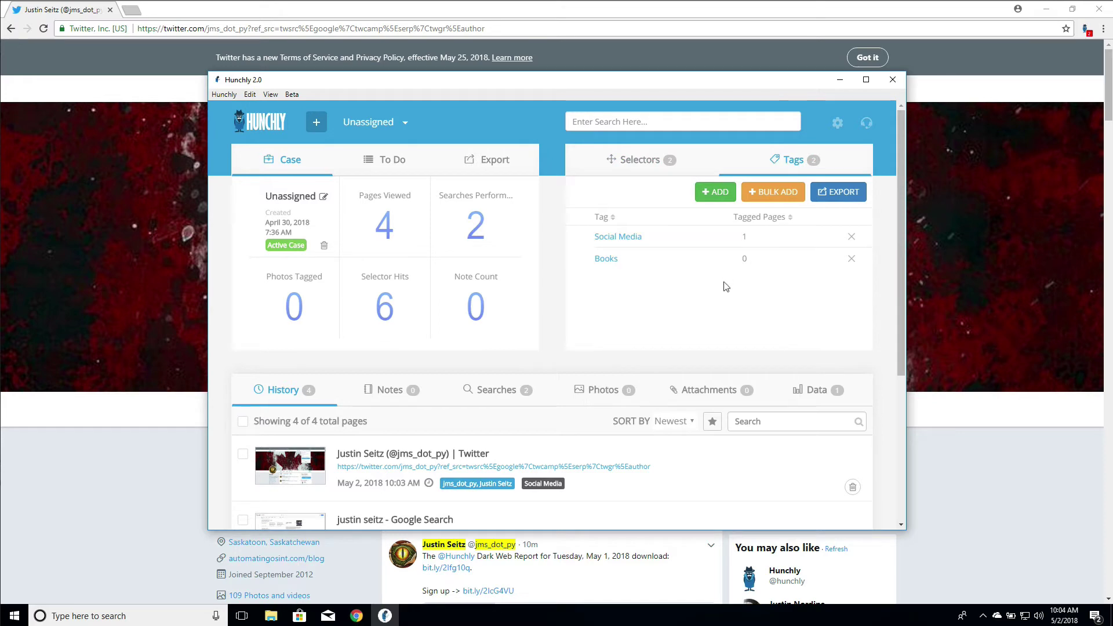
Step: Return to the Google results and open the Black Hat Python page on No Starch Press
left_click(193, 322)
key("alt+Left")
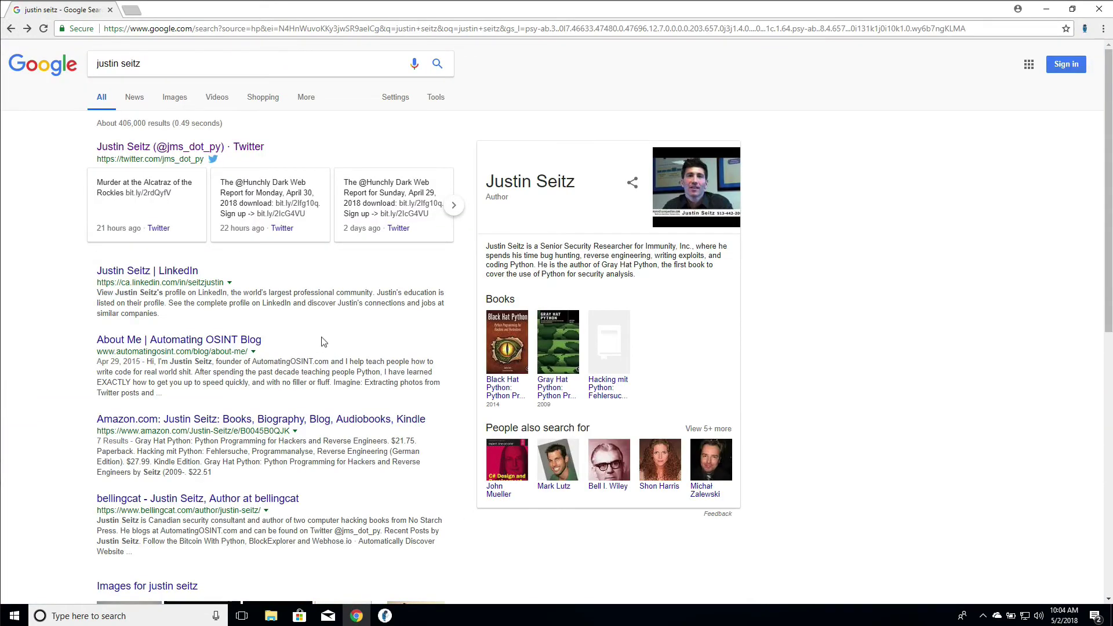
left_click(496, 343)
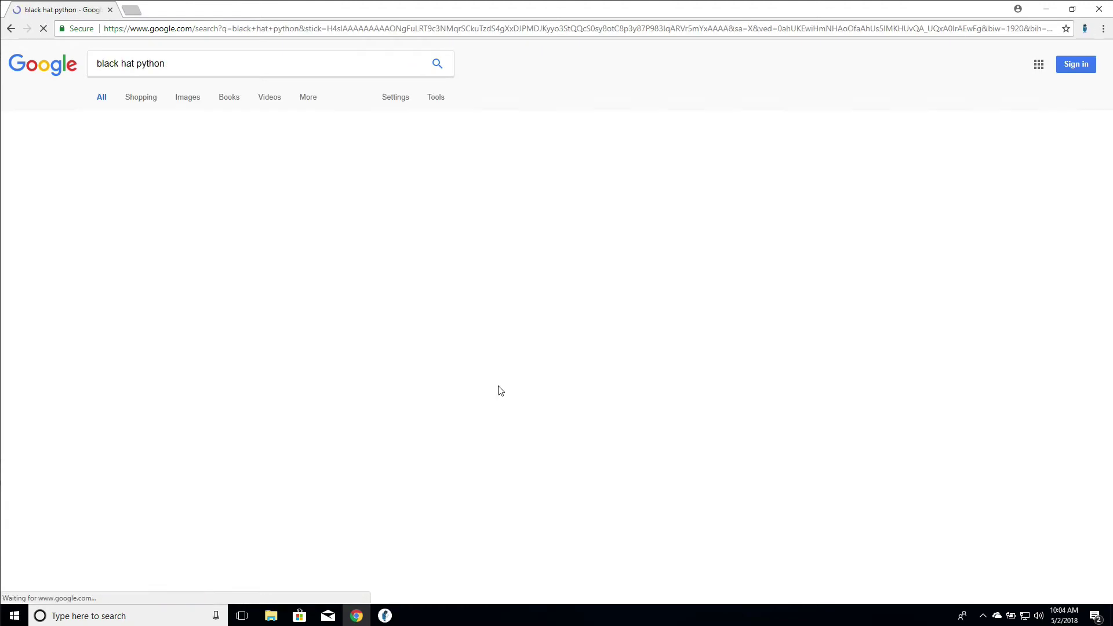
left_click(243, 249)
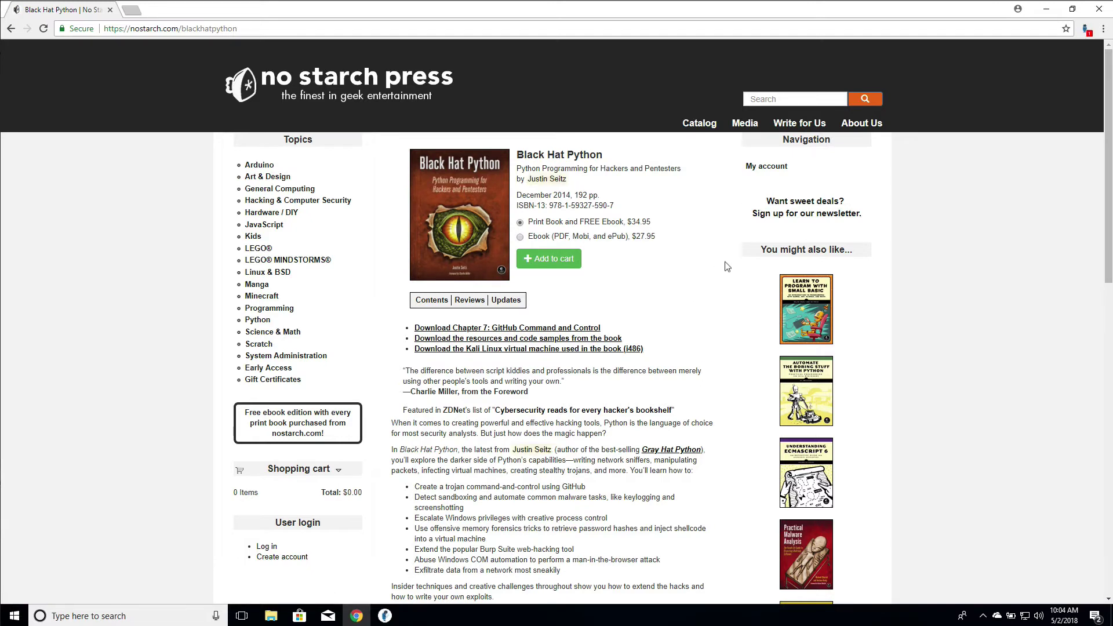
Step: Set Books and Social Media as the active Hunchly capture tags
left_click(1085, 28)
left_click(1037, 138)
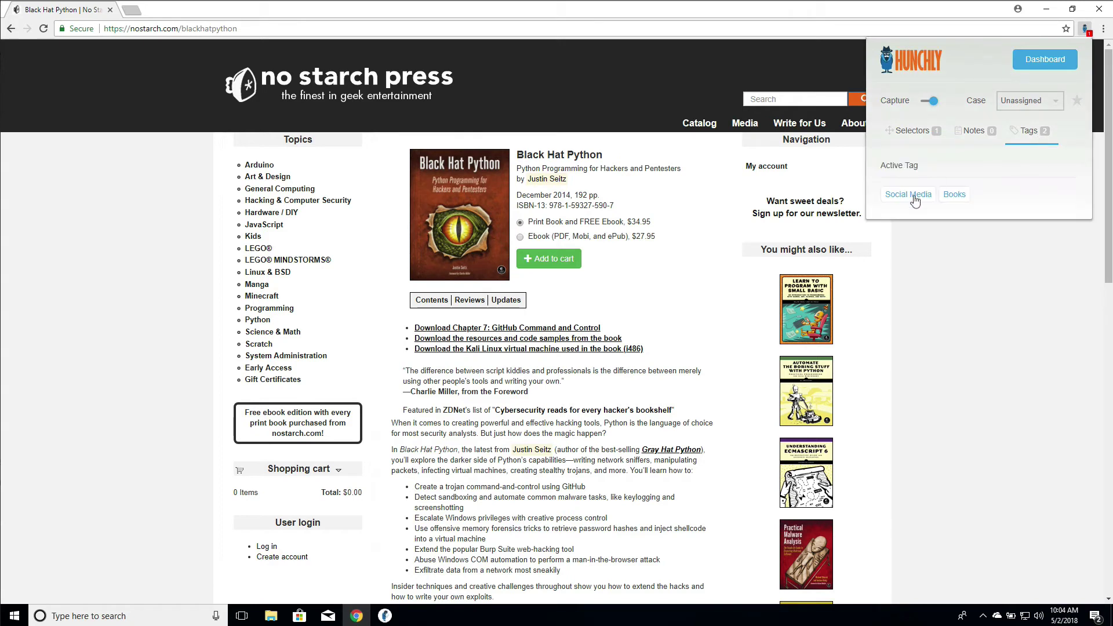
left_click(955, 200)
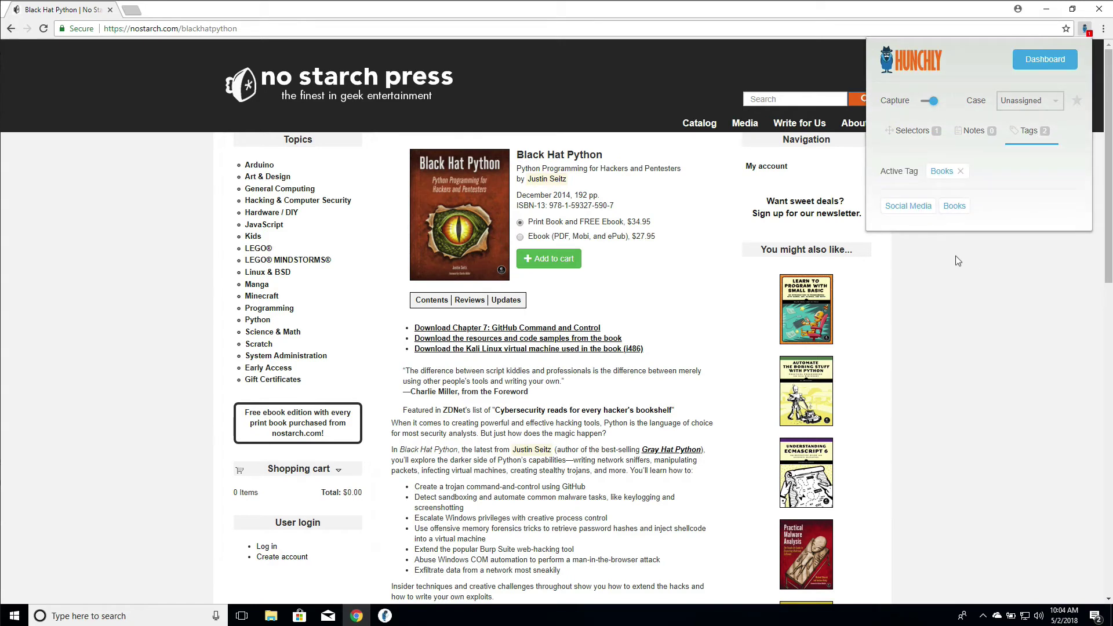
left_click(909, 212)
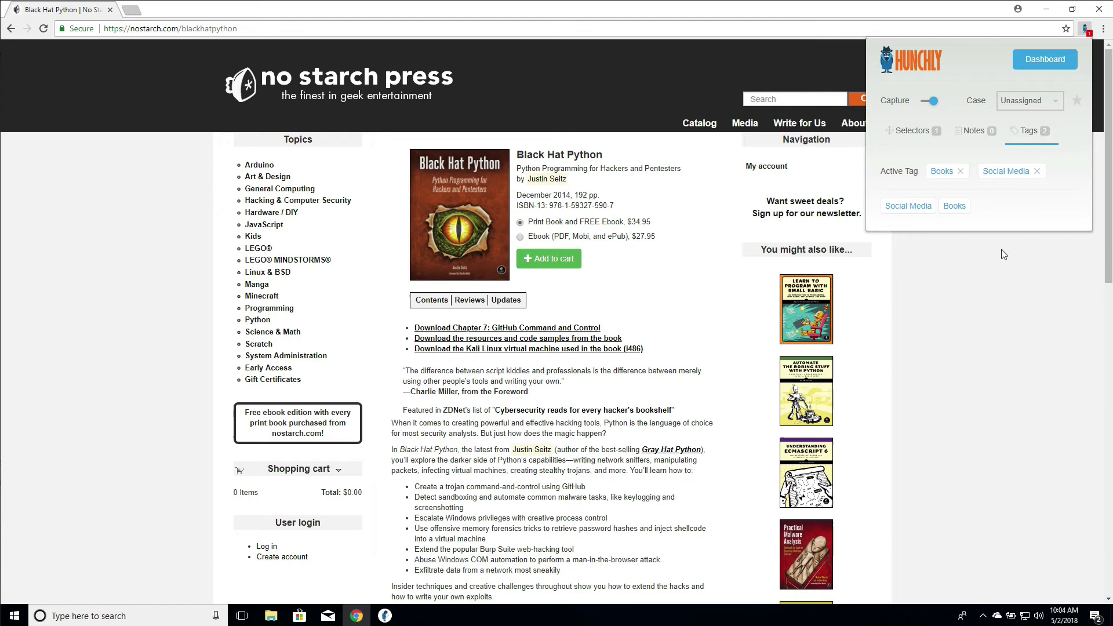
left_click(975, 327)
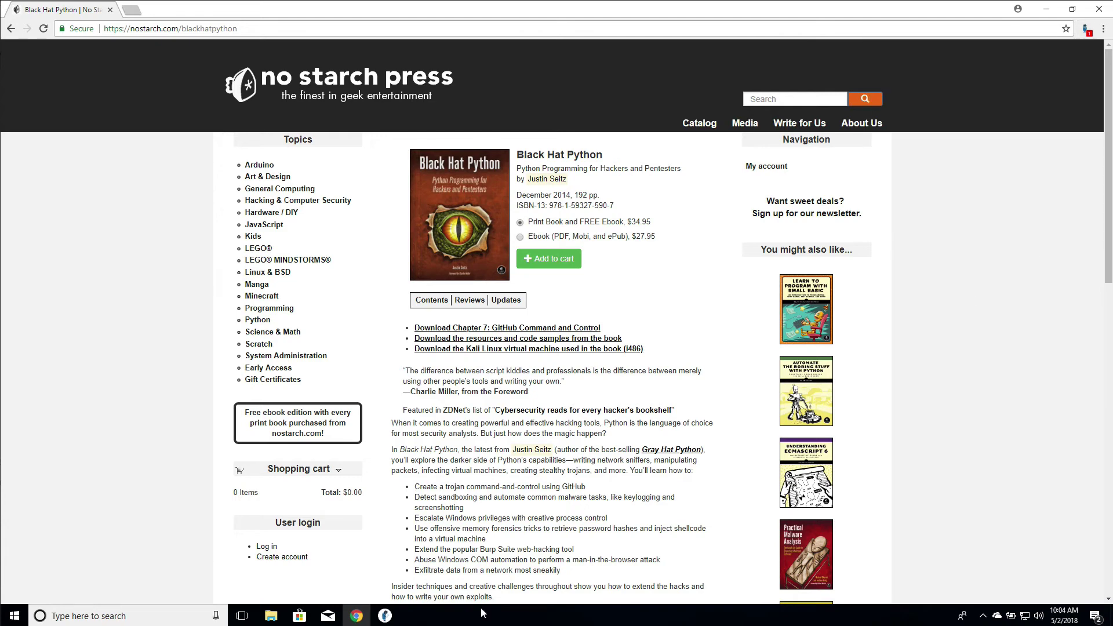
Step: Review Hunchly's History list showing the Black Hat Python page tagged Social Media and Books
left_click(385, 616)
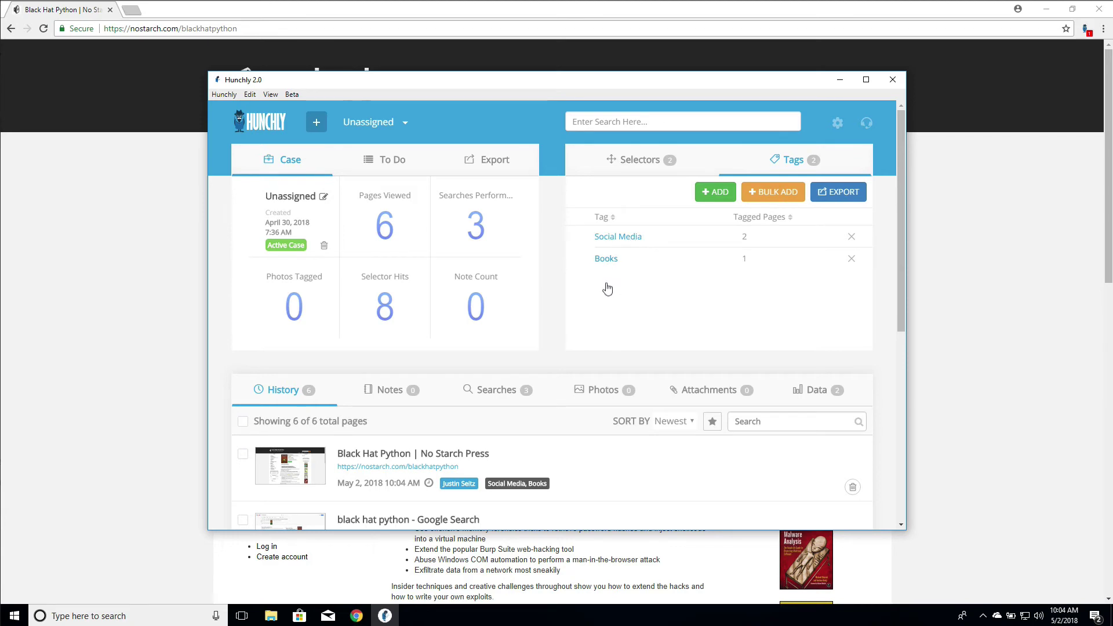
scroll(605, 359, "down", 3)
scroll(575, 390, "down", 3)
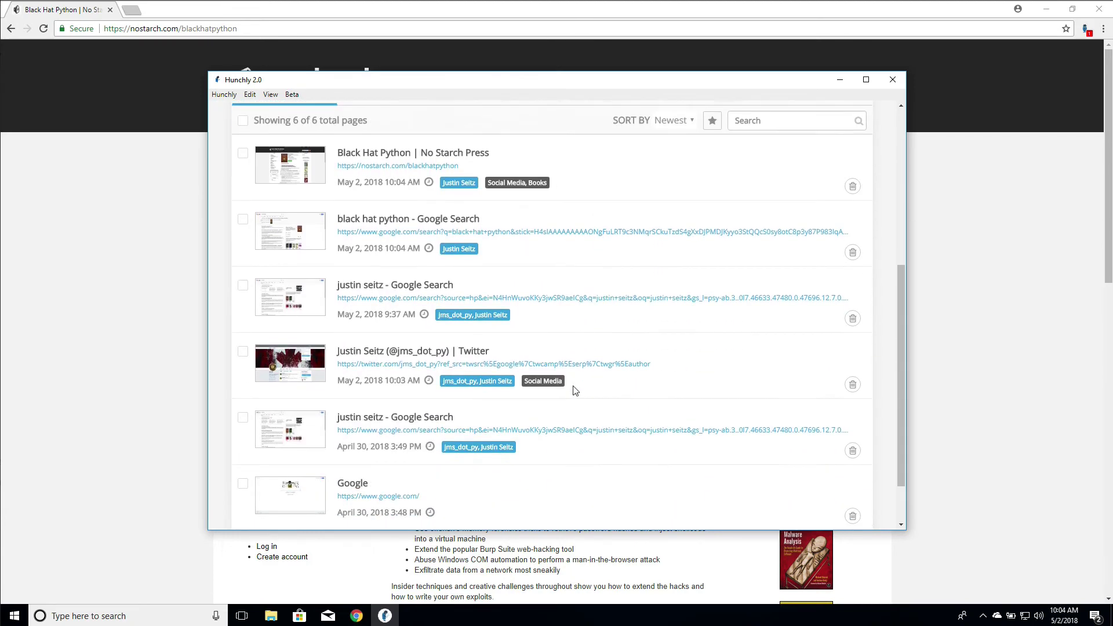
scroll(574, 354, "up", 6)
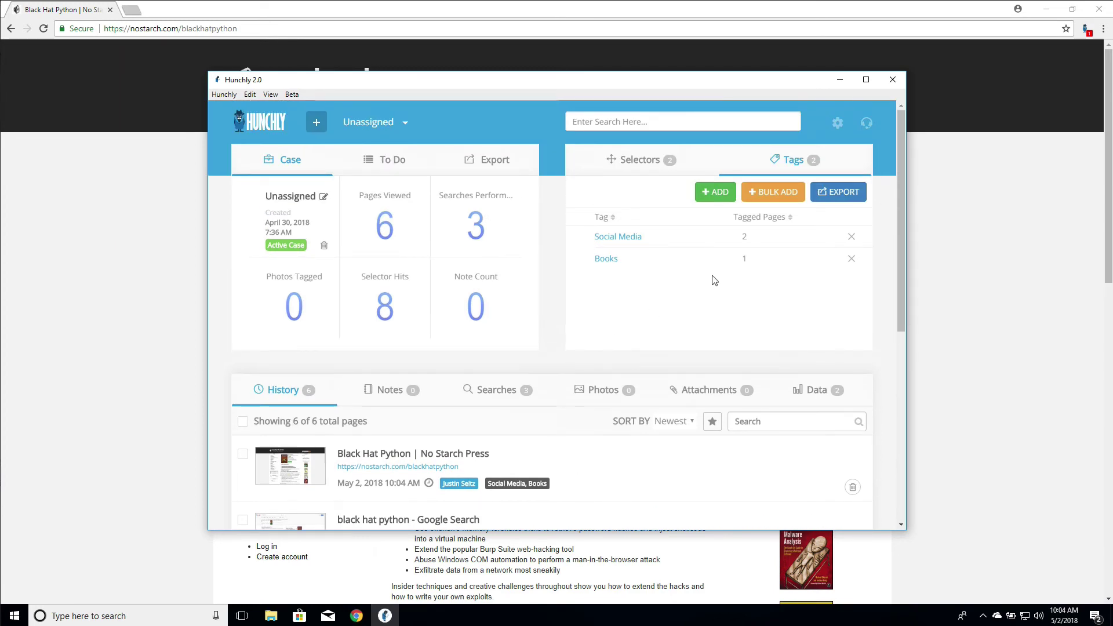
Step: Add Social Media as a default tag in Hunchly's settings
left_click(837, 126)
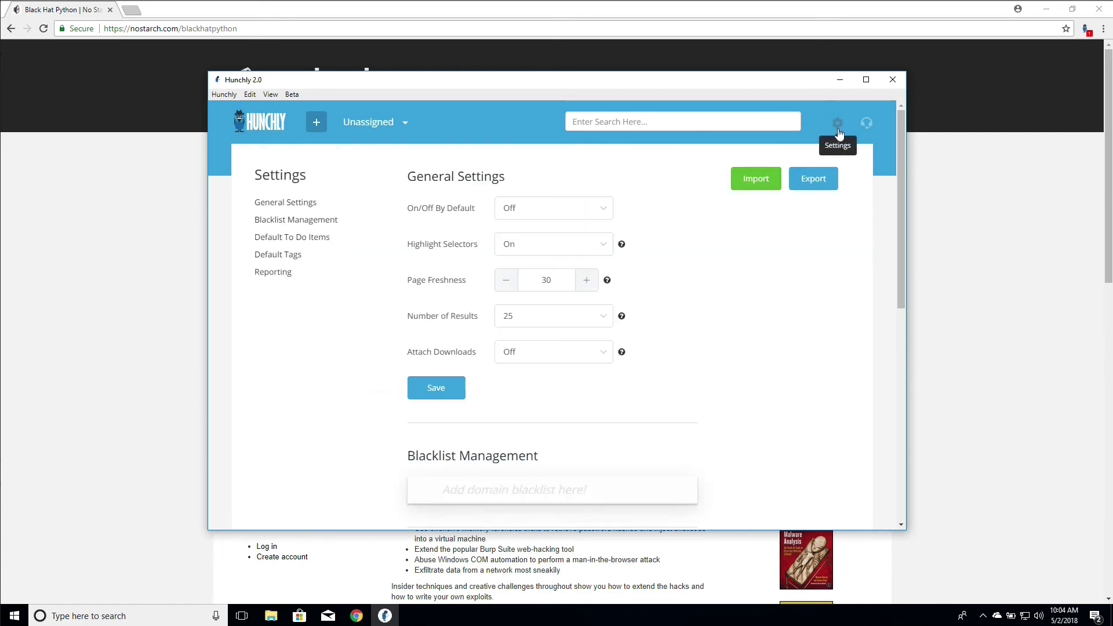
scroll(764, 260, "down", 3)
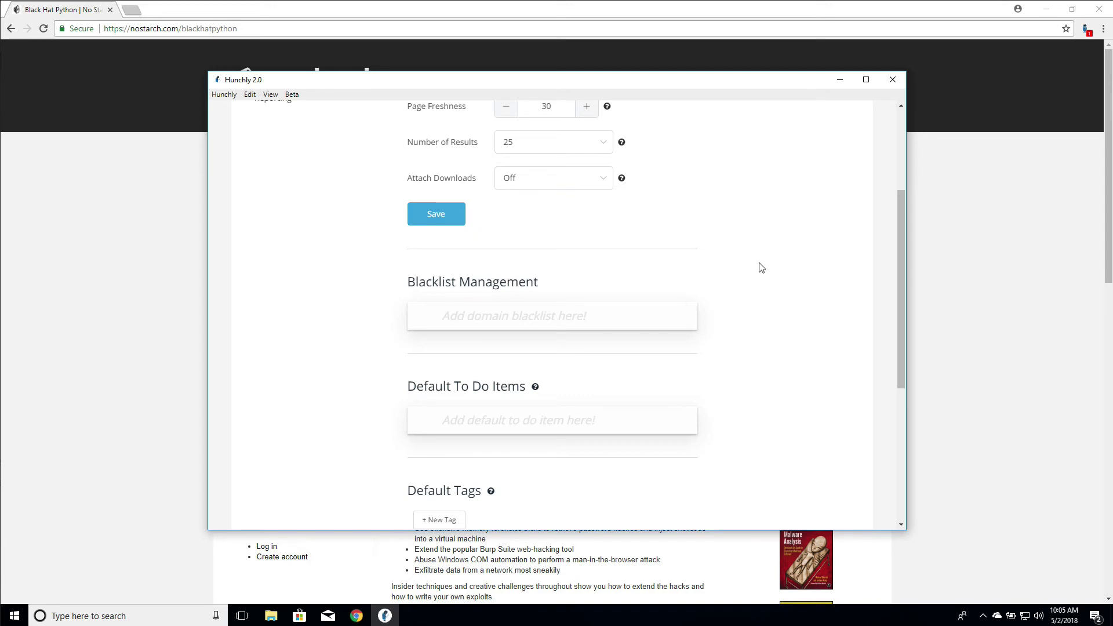
scroll(777, 288, "down", 4)
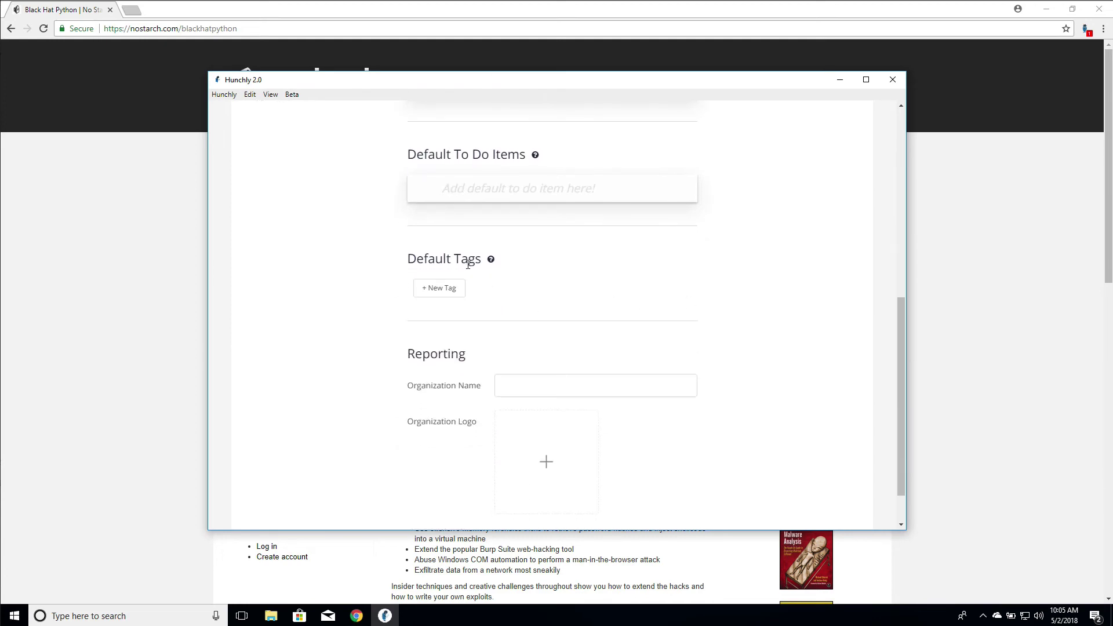
left_click(451, 290)
type("Social")
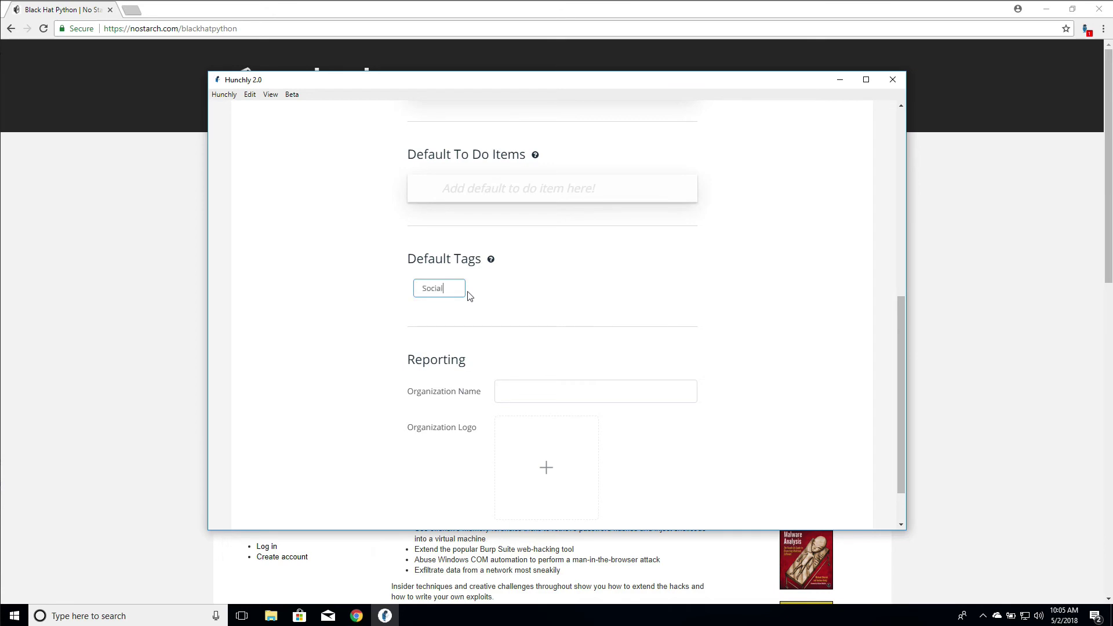
type(" Media")
key("Return")
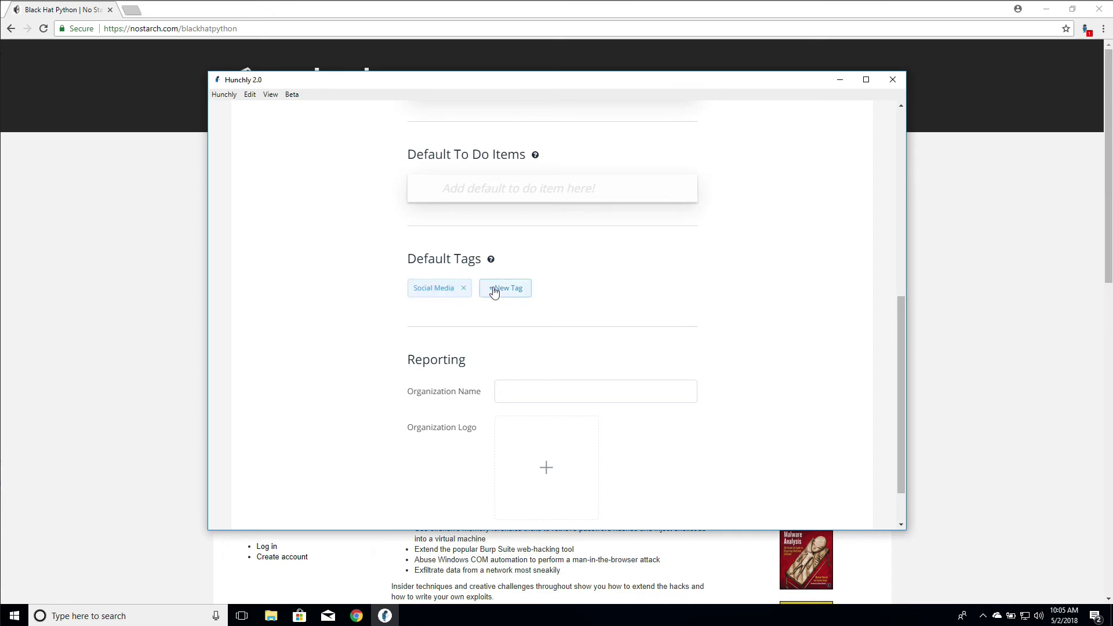
Step: Add Phone Numbers as a second default tag
left_click(493, 292)
type("Numbers")
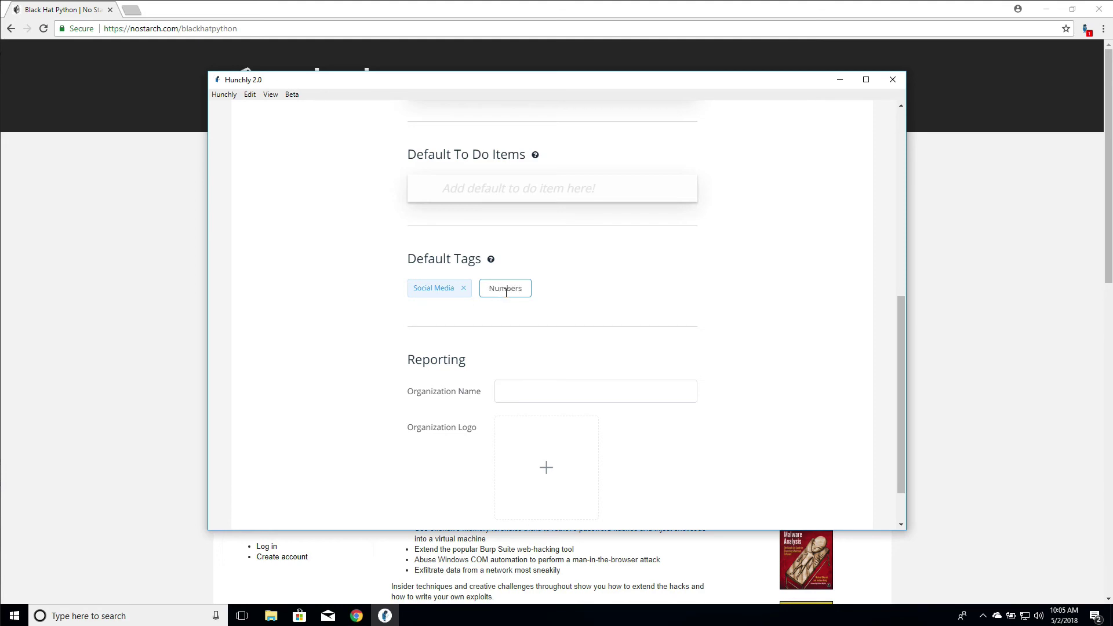
key("Return")
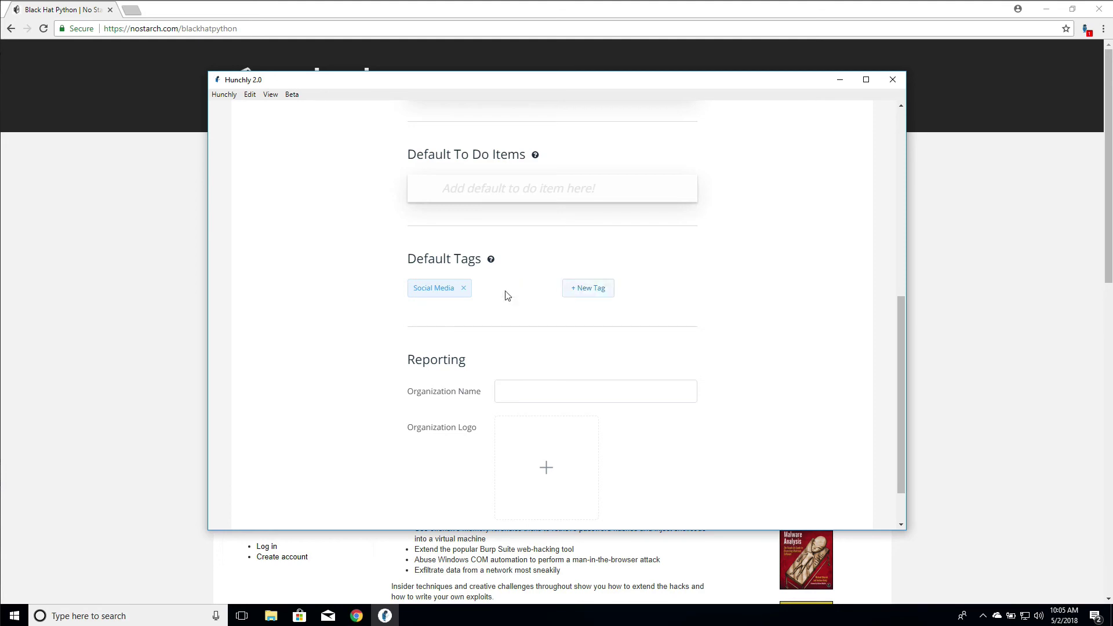